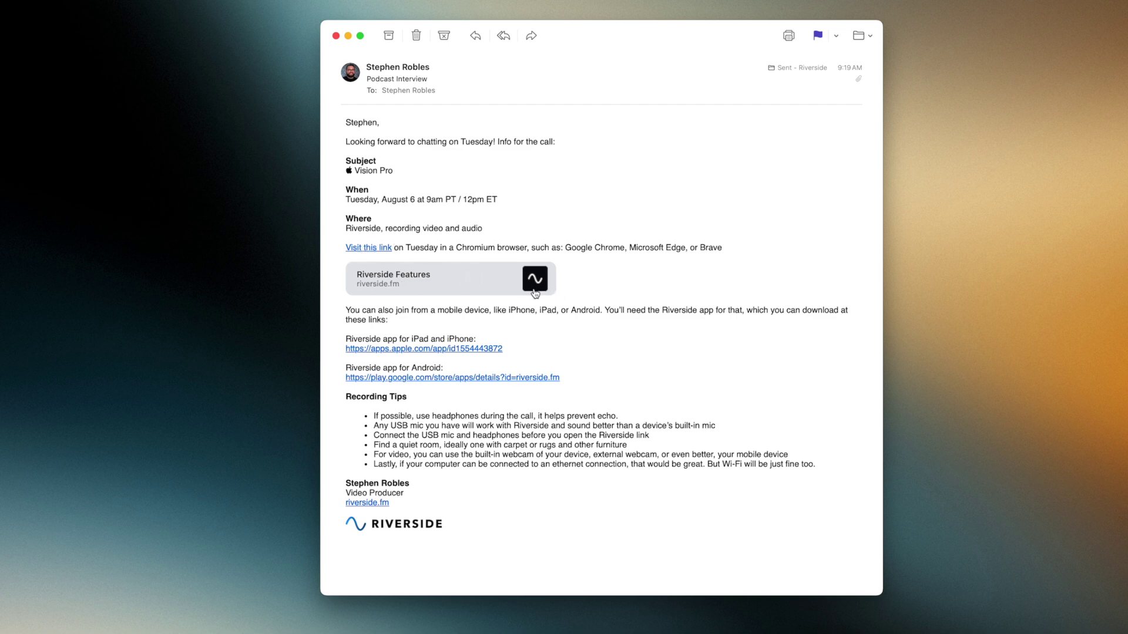
From Plan recording > Invite to record, copy the studio's guest invite link
mouse_move(534, 295)
click(542, 296)
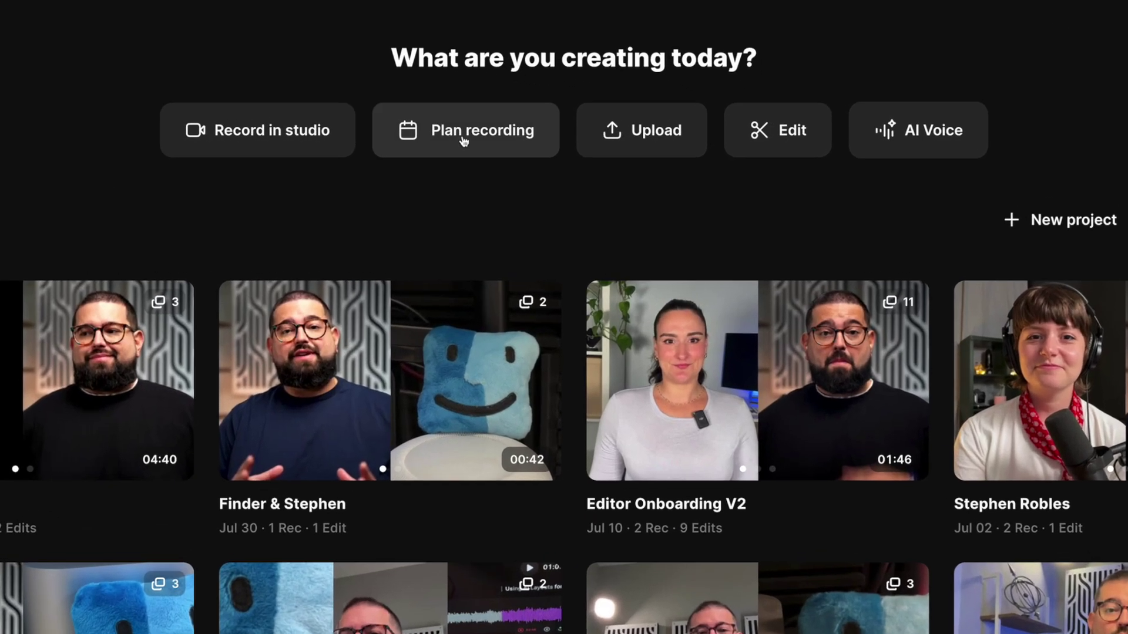
click(577, 137)
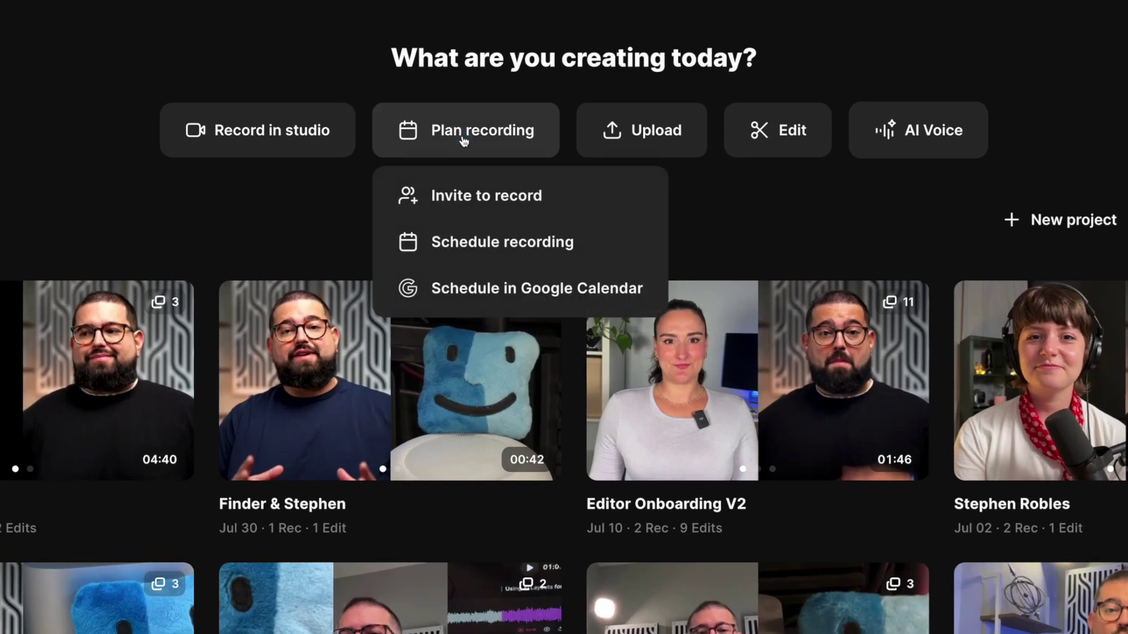
click(469, 194)
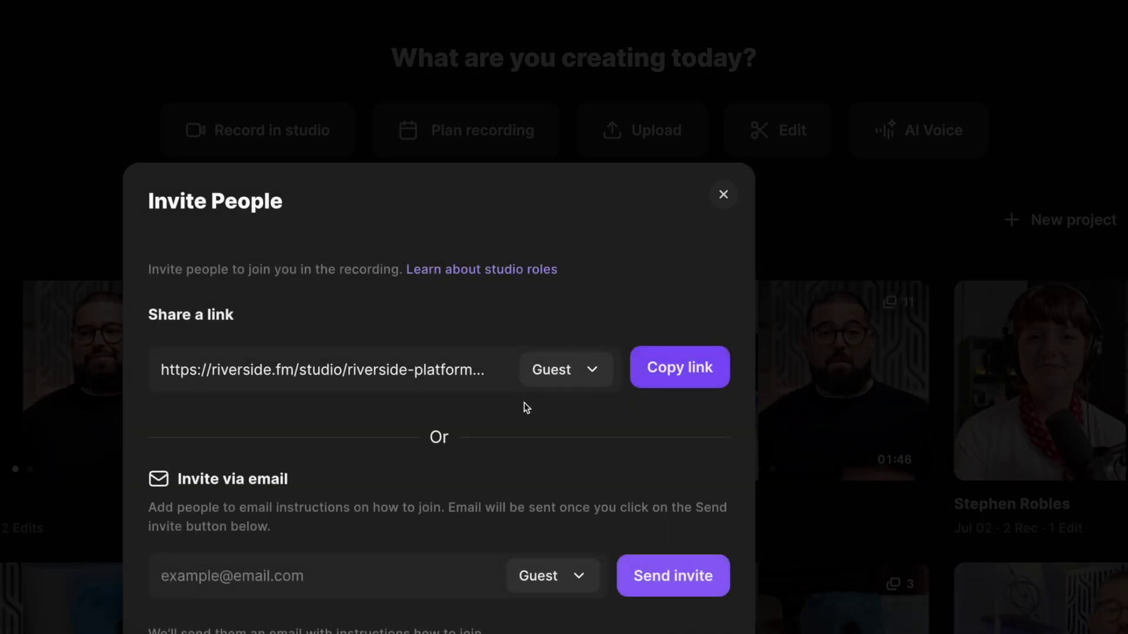
click(677, 377)
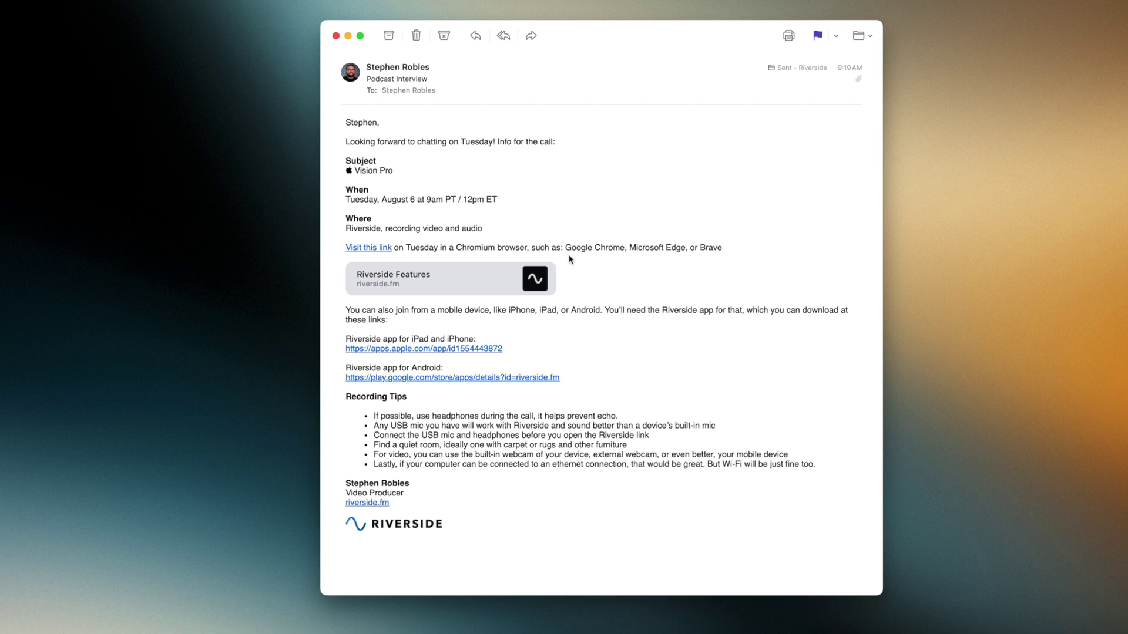
drag(568, 246, 685, 249)
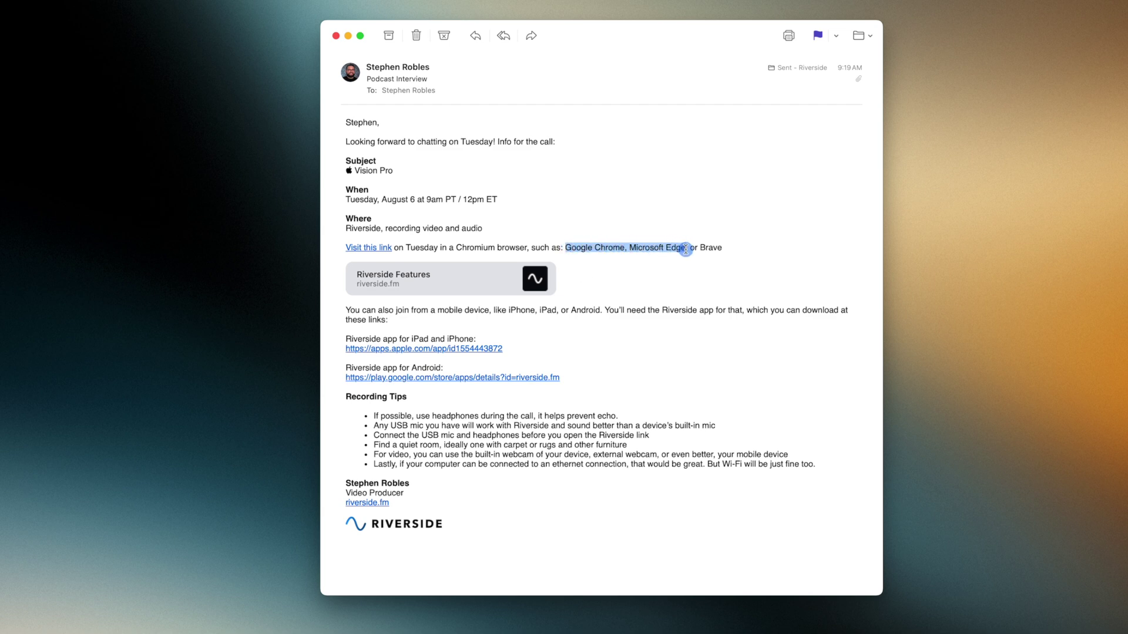
click(393, 326)
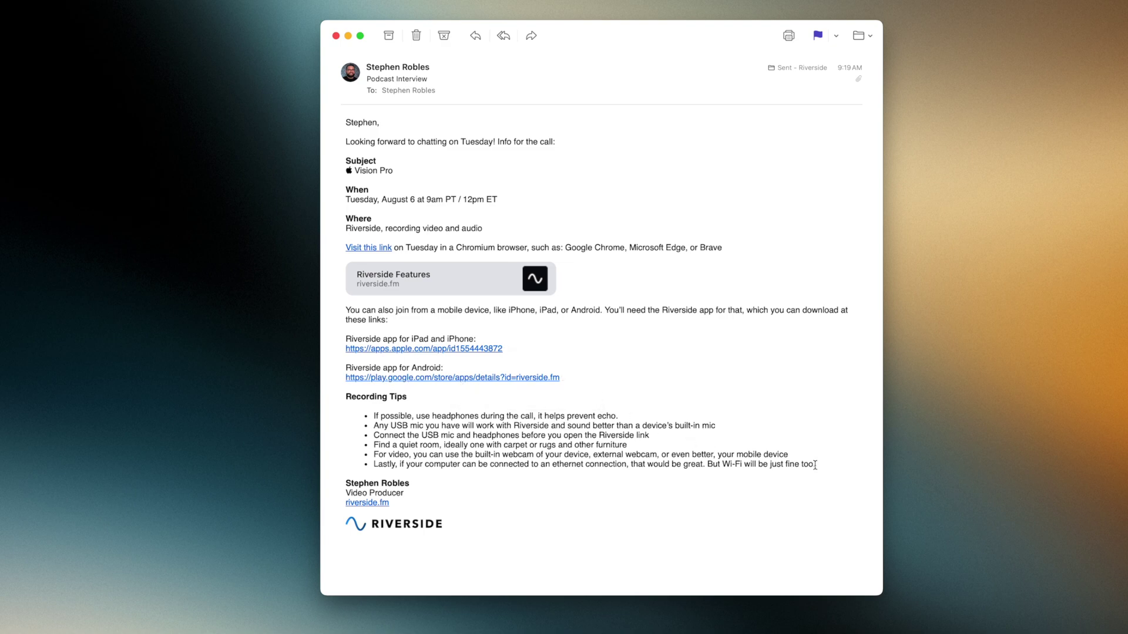
drag(814, 465, 423, 417)
click(675, 453)
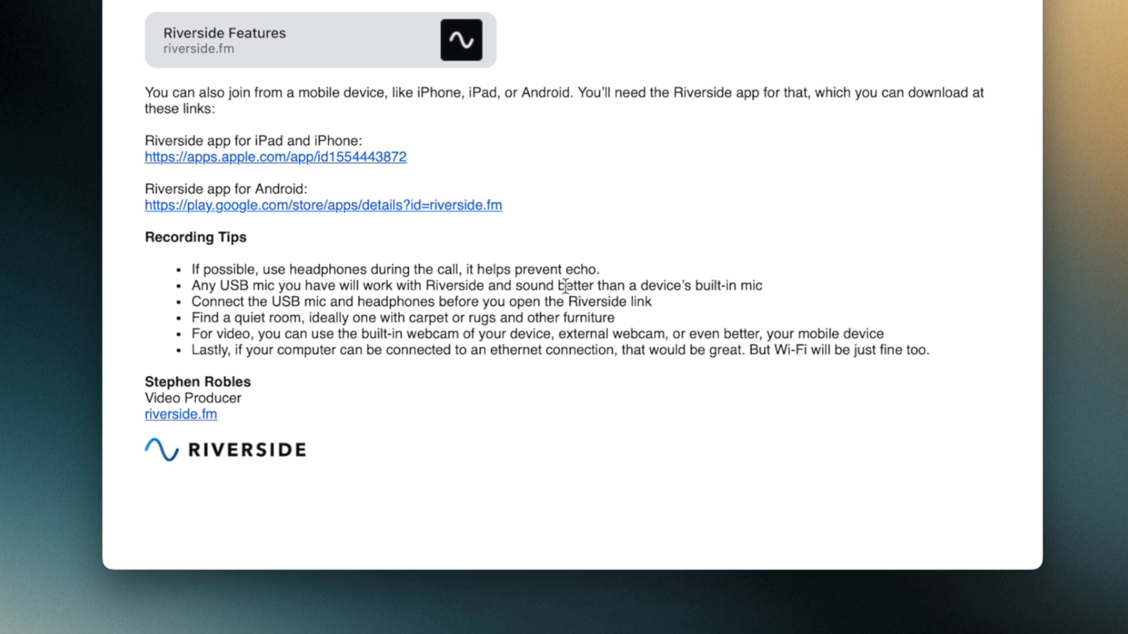
click(433, 320)
drag(309, 317, 615, 319)
click(615, 319)
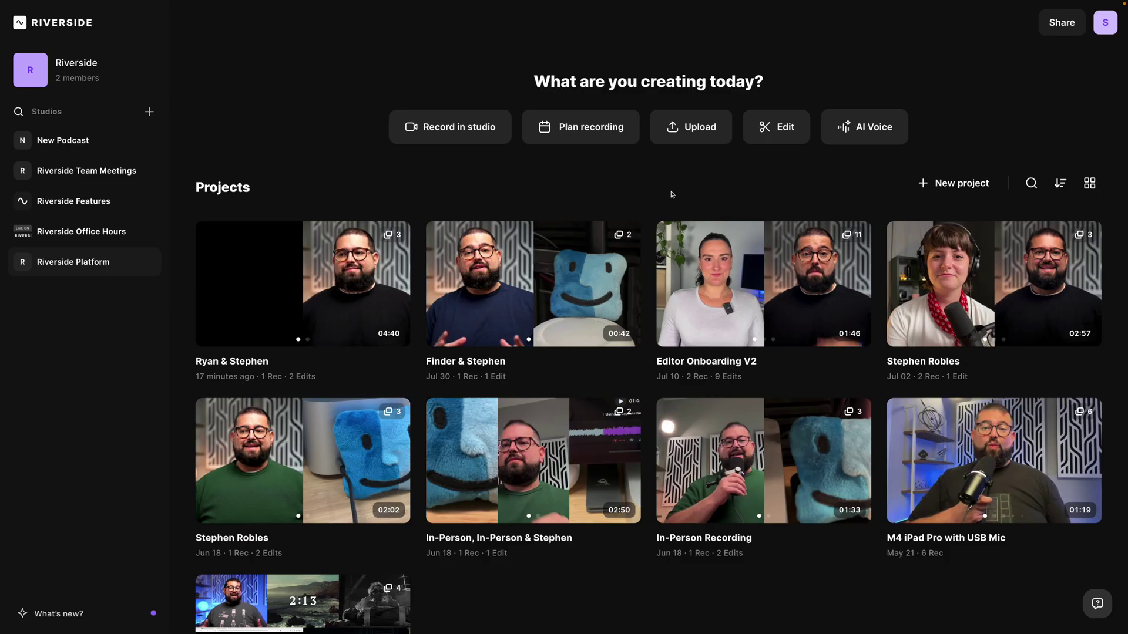
Open a Google Calendar draft event for the session via Plan recording's Schedule option
click(623, 138)
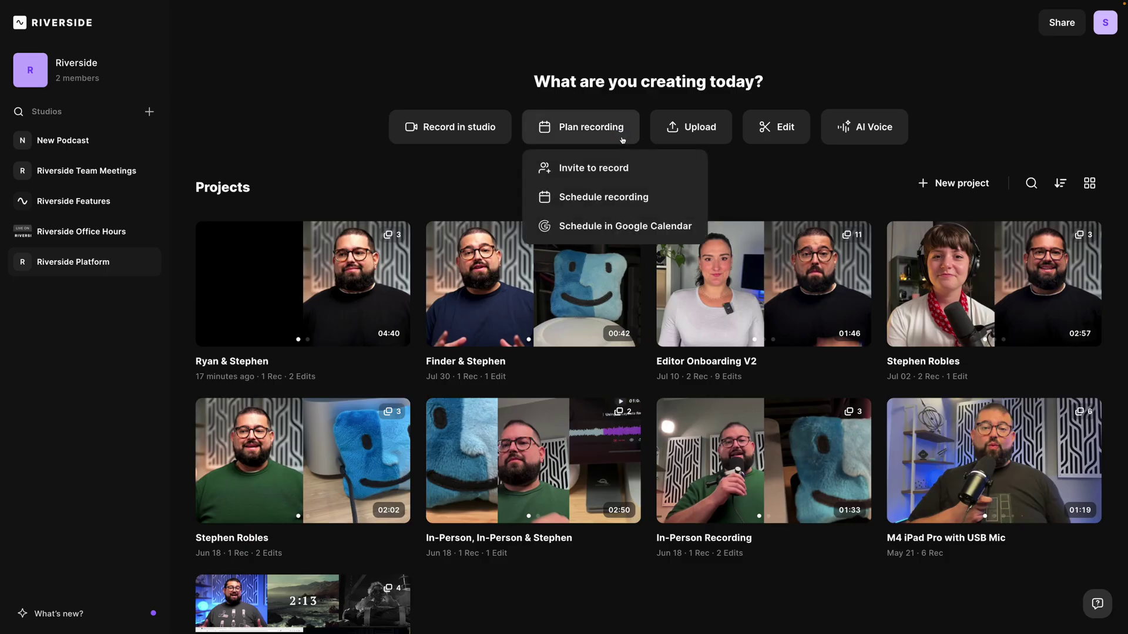
click(627, 228)
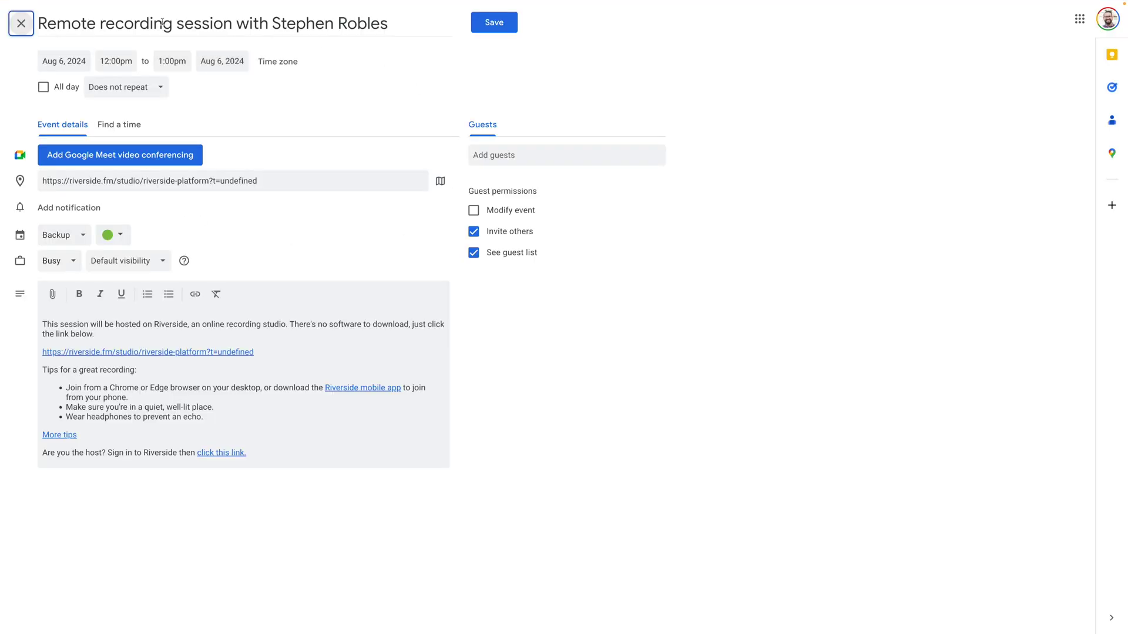
triple_click(122, 24)
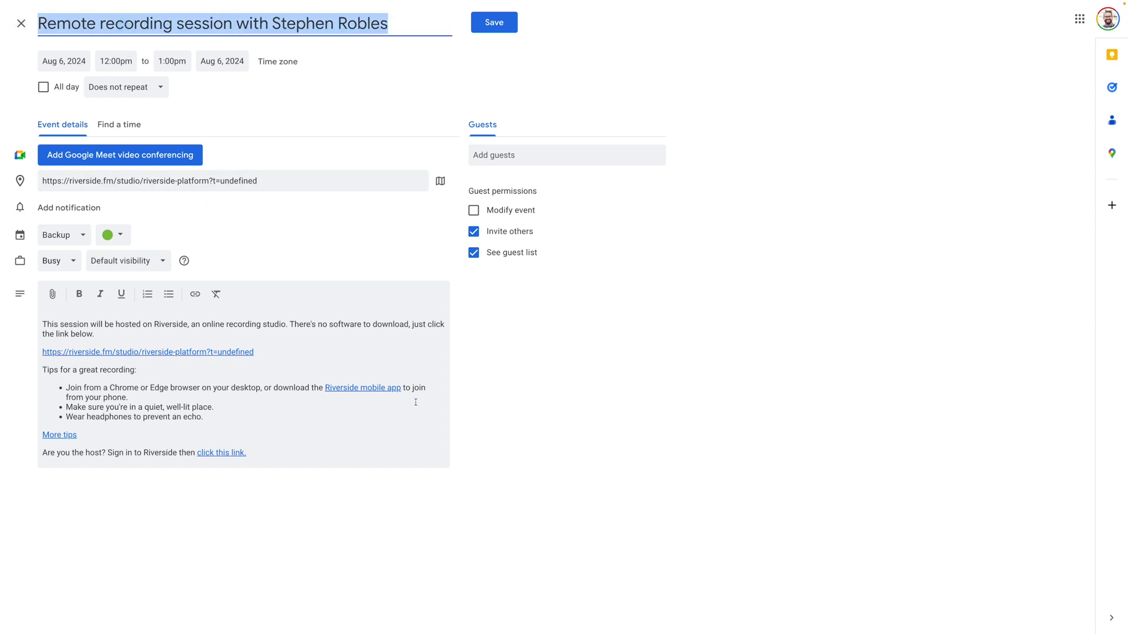
click(804, 205)
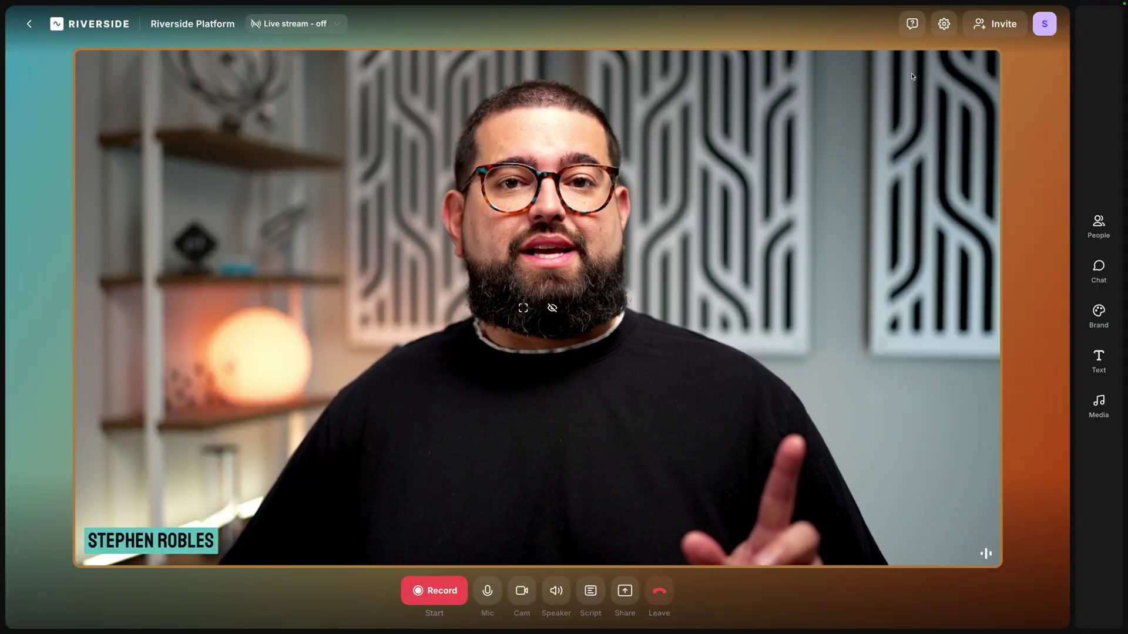
Switch on Enable lobby waiting room in the General studio settings
click(944, 25)
click(354, 188)
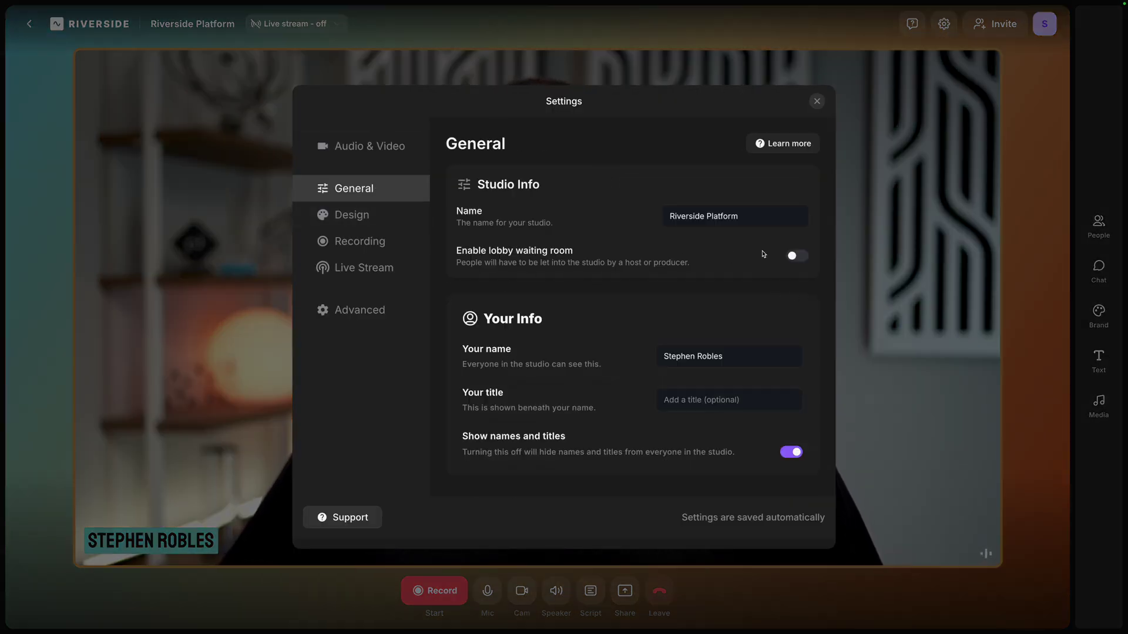
click(798, 257)
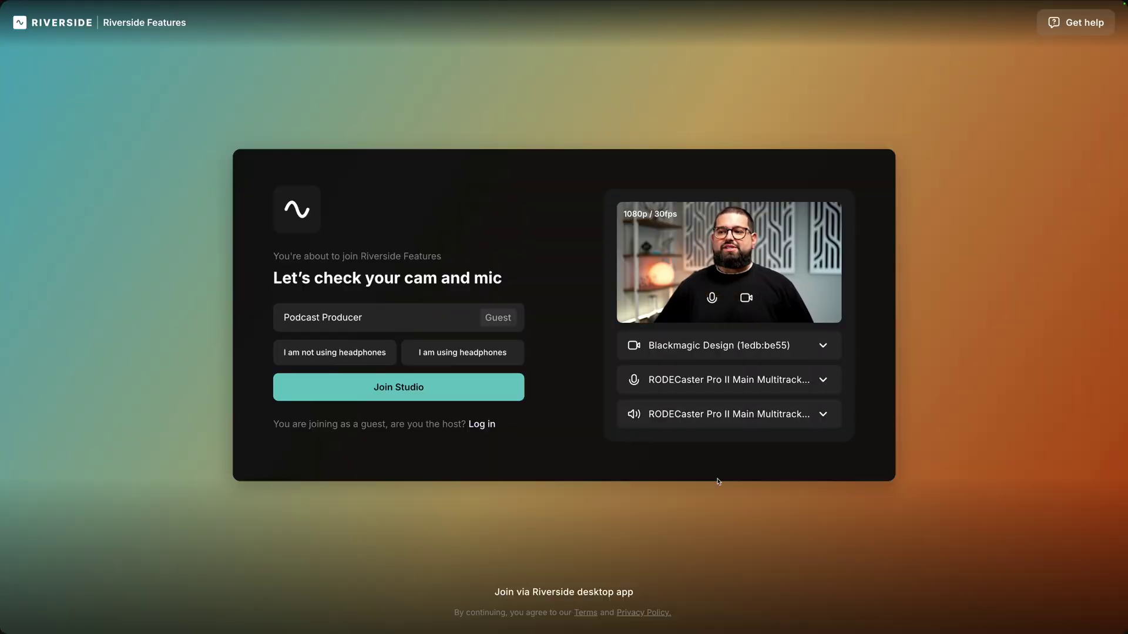
Enter the guest's display name and set the microphone to RODECaster Pro II Main Multitrack
triple_click(330, 321)
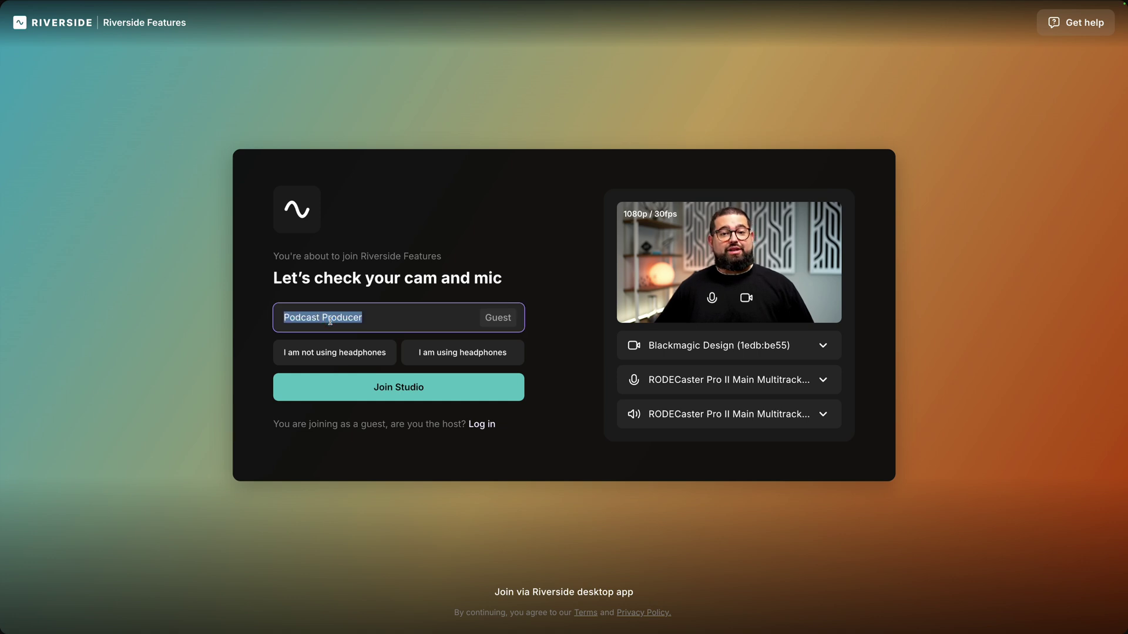
text(John Smith)
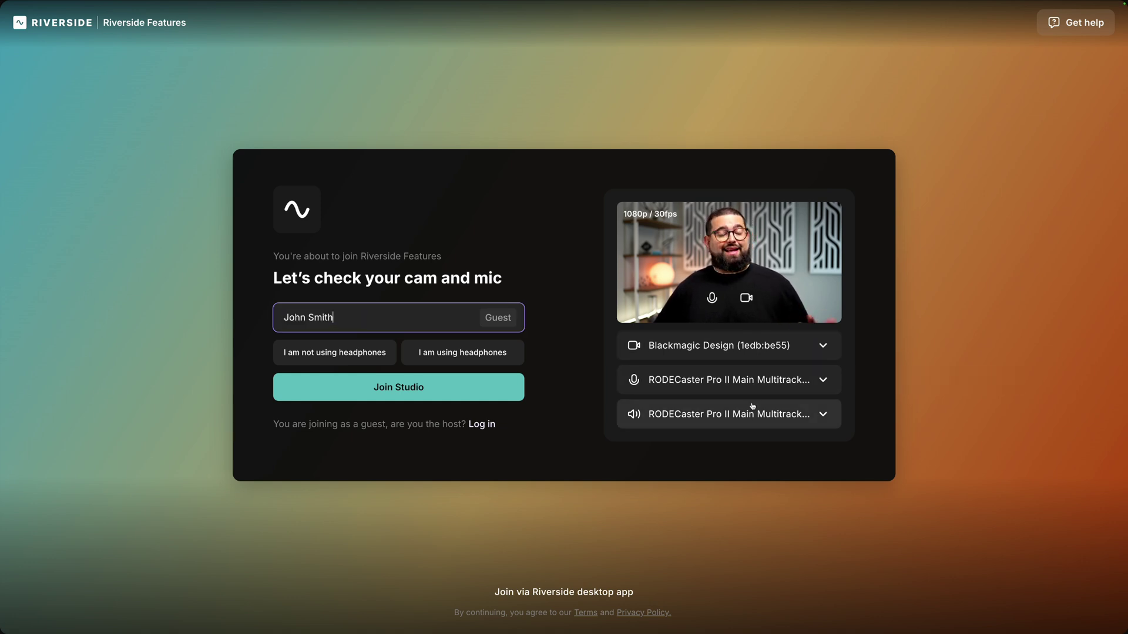
click(762, 380)
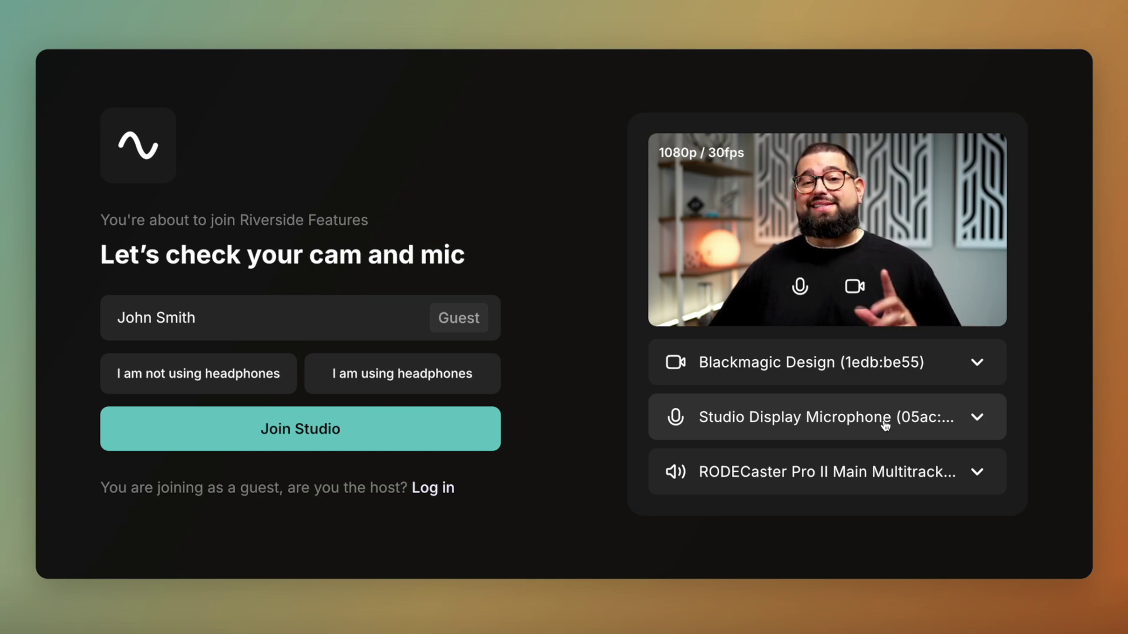
click(886, 424)
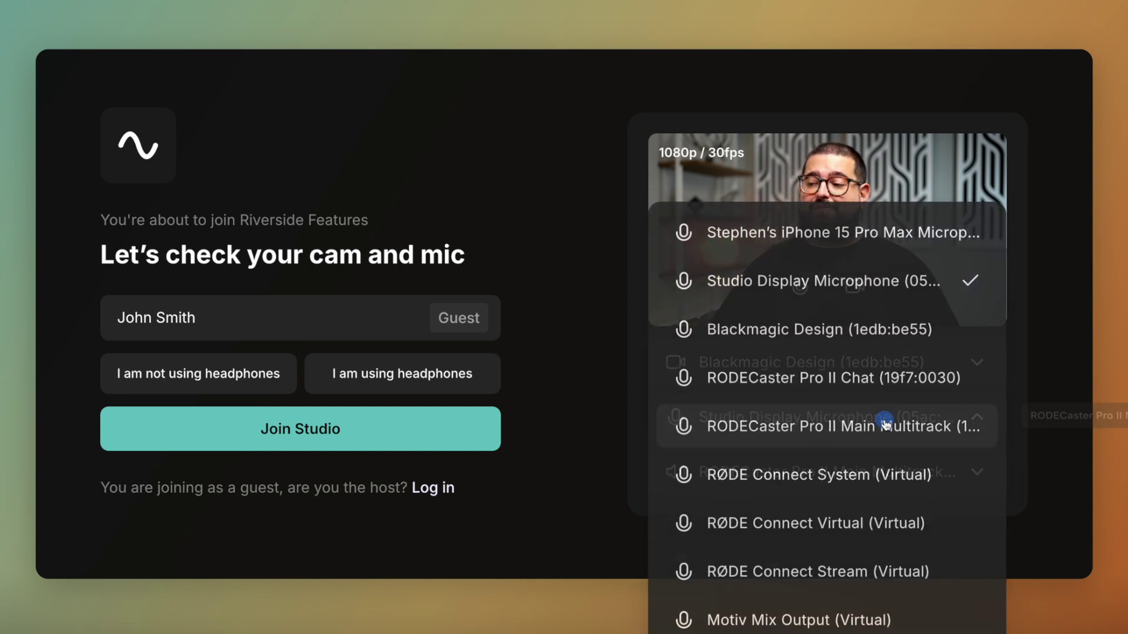
click(875, 424)
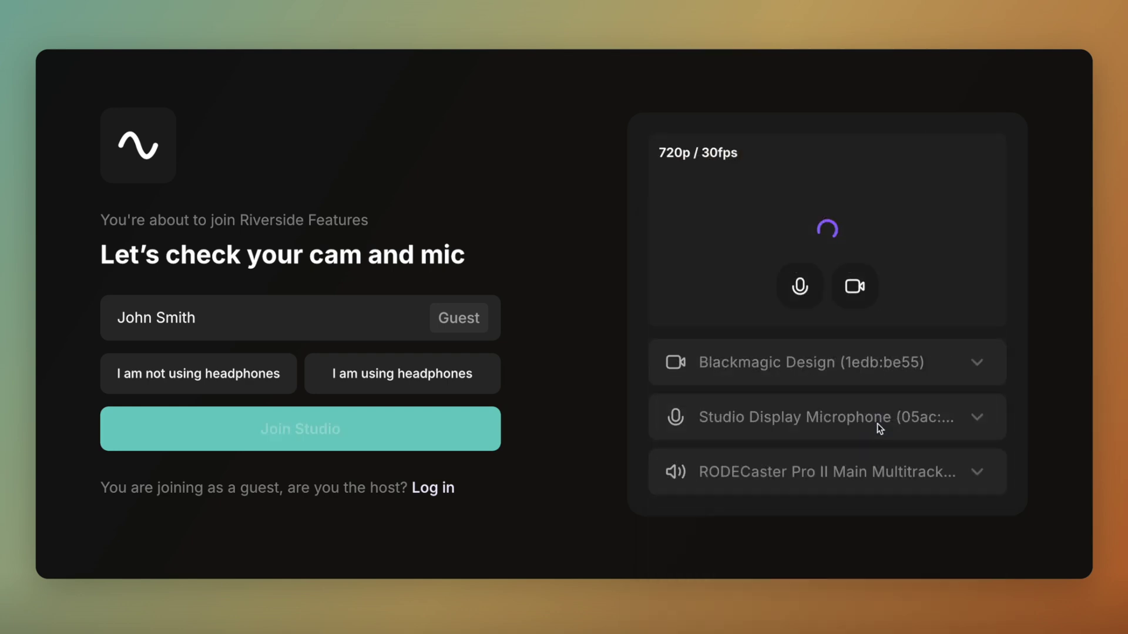
Keep the current speaker output, mark 'I am using headphones', and request to join the studio
click(883, 475)
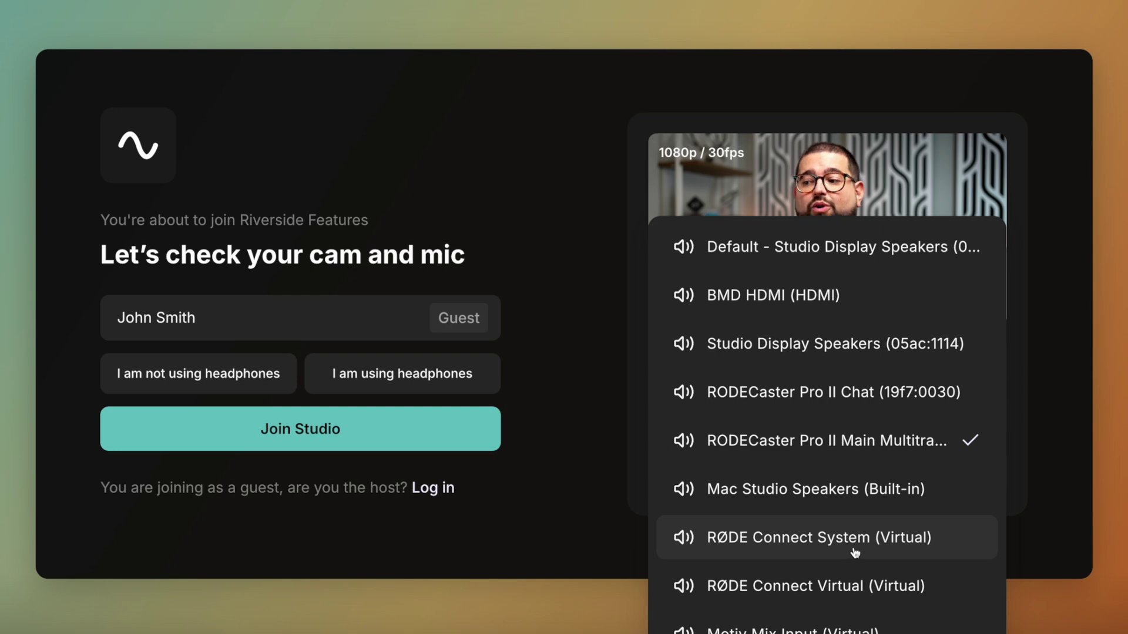
click(526, 554)
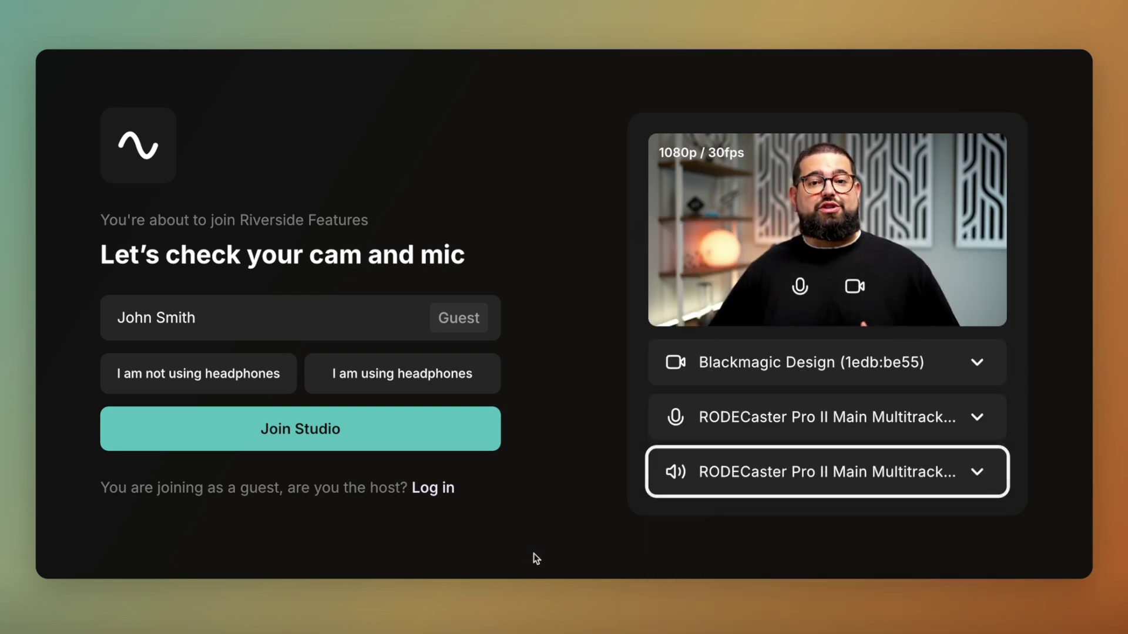
click(533, 553)
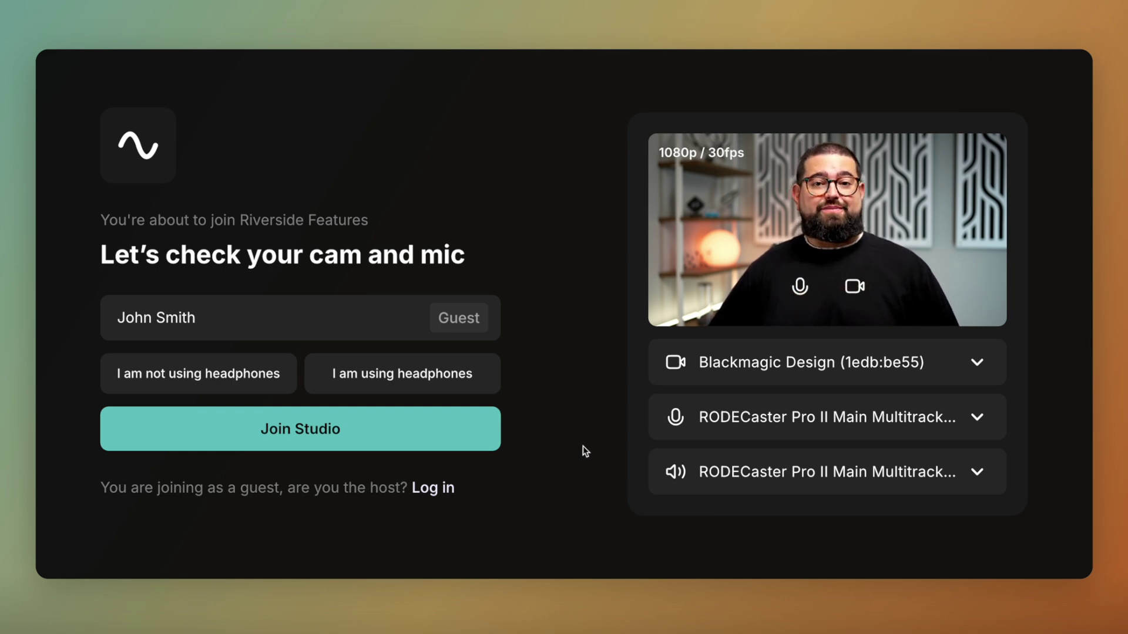
click(417, 376)
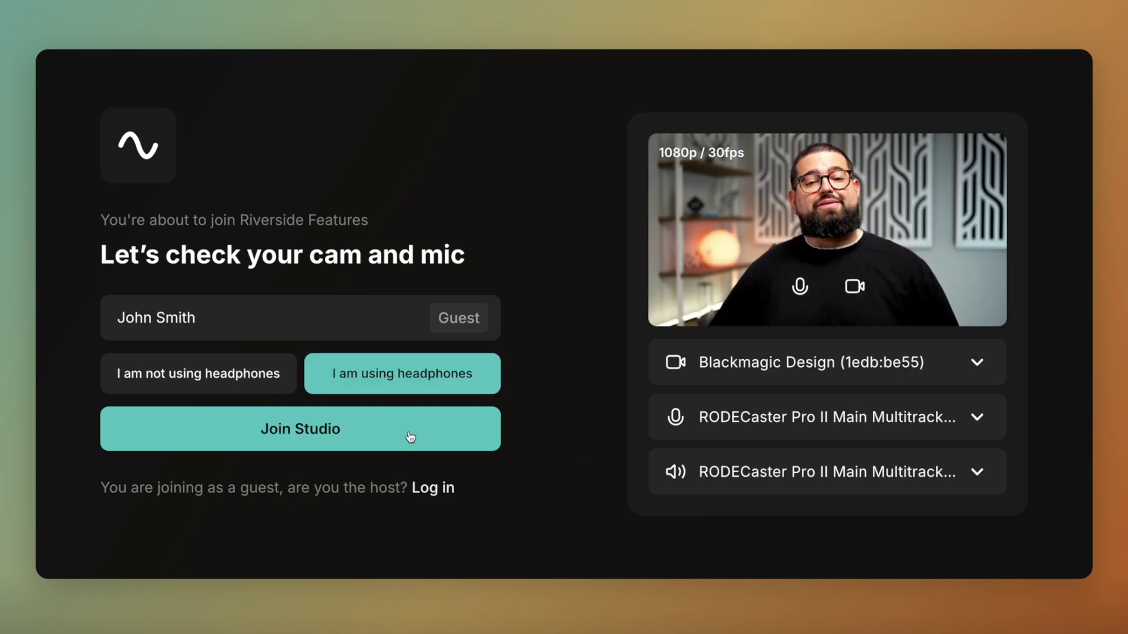
click(410, 437)
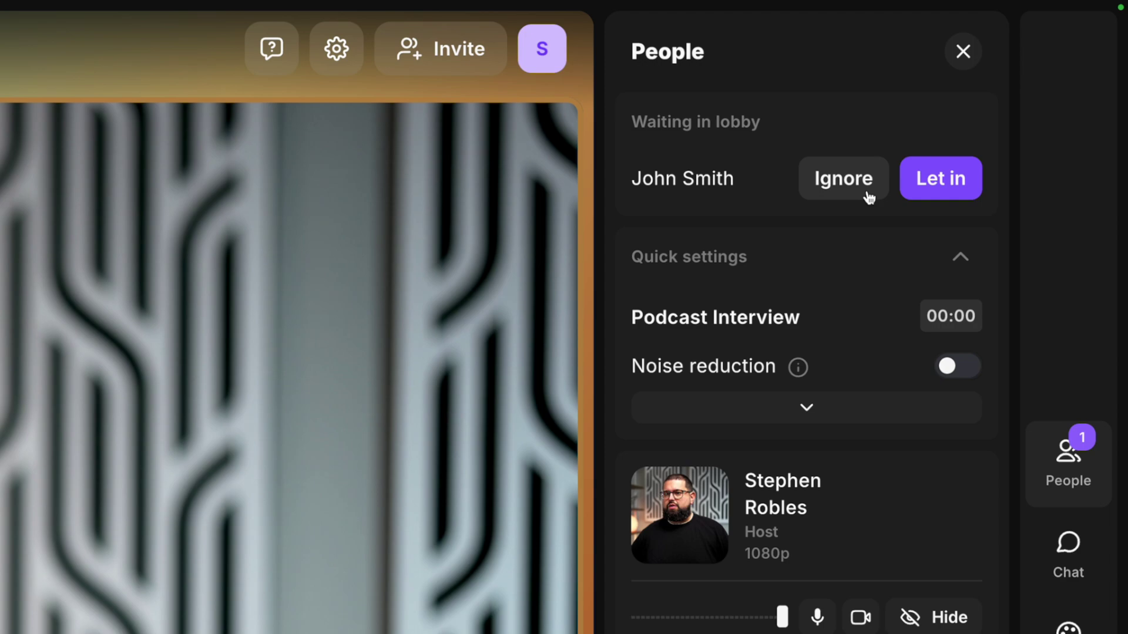
Let the guest waiting in the lobby into the studio from the People panel
click(939, 192)
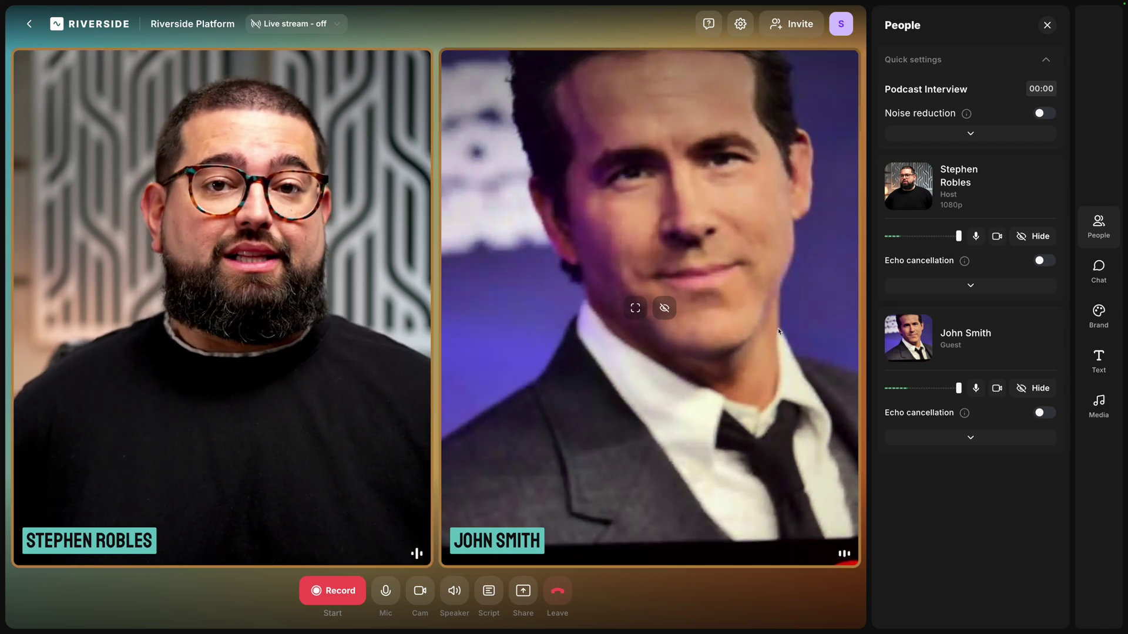
Expand the guest's device details card, then start recording the session
click(969, 437)
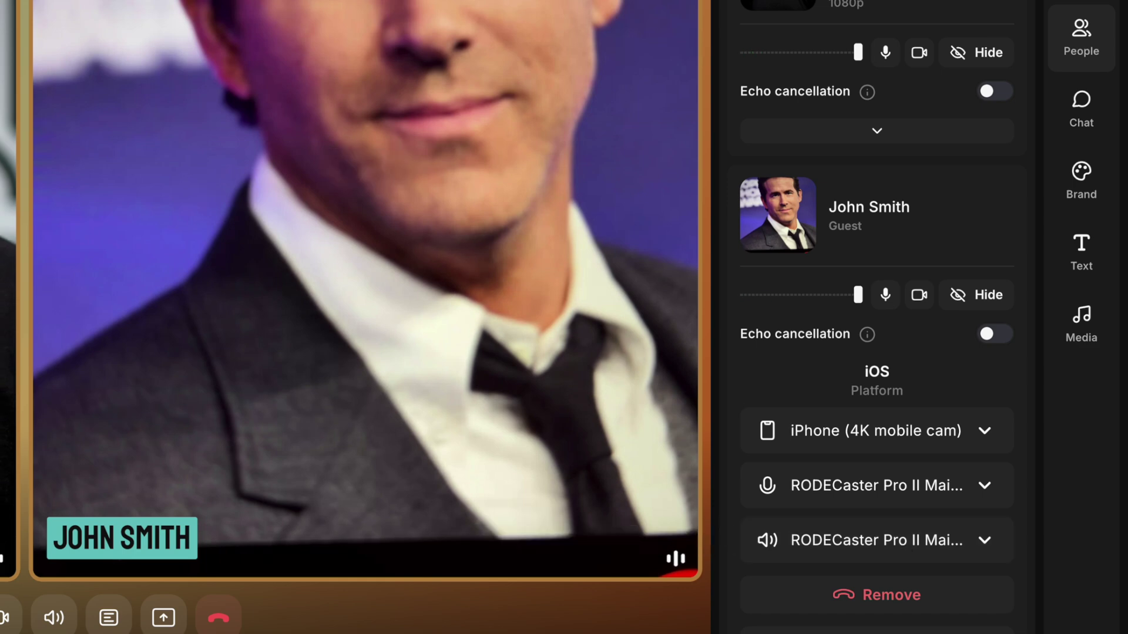
mouse_move(179, 599)
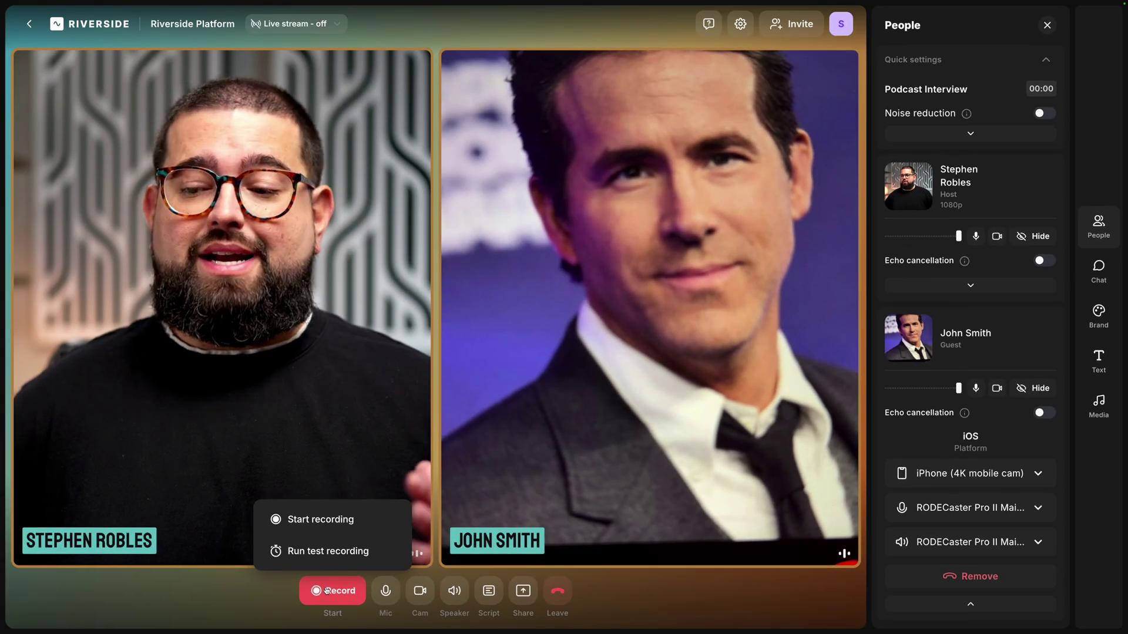
click(327, 591)
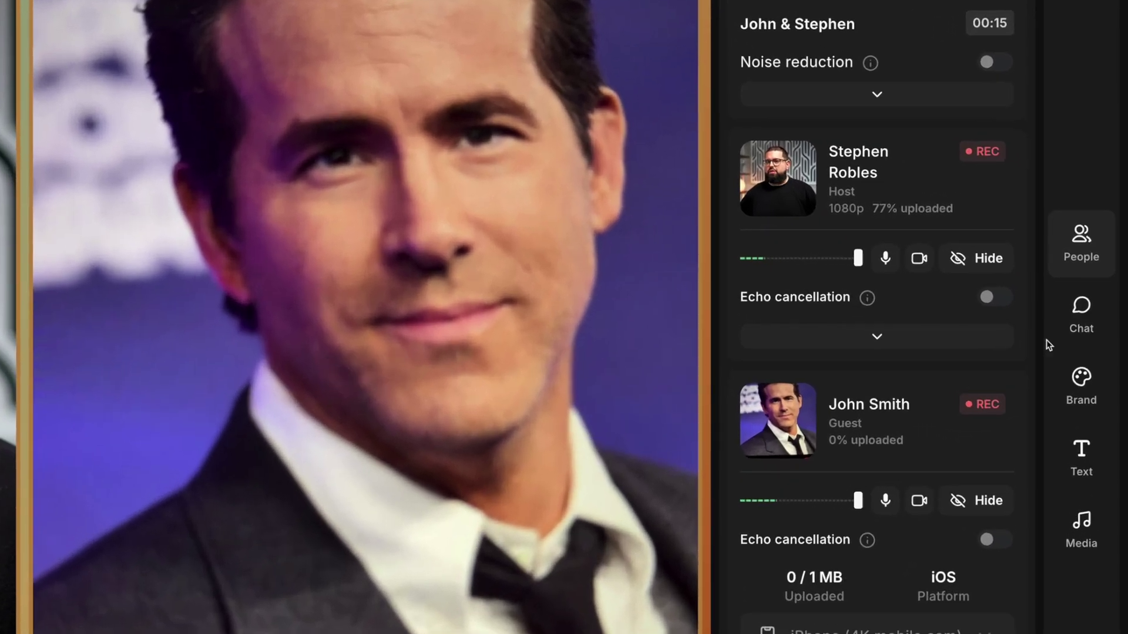
Preview the 2 Min Countdown clip and play it live to all participants
click(1080, 323)
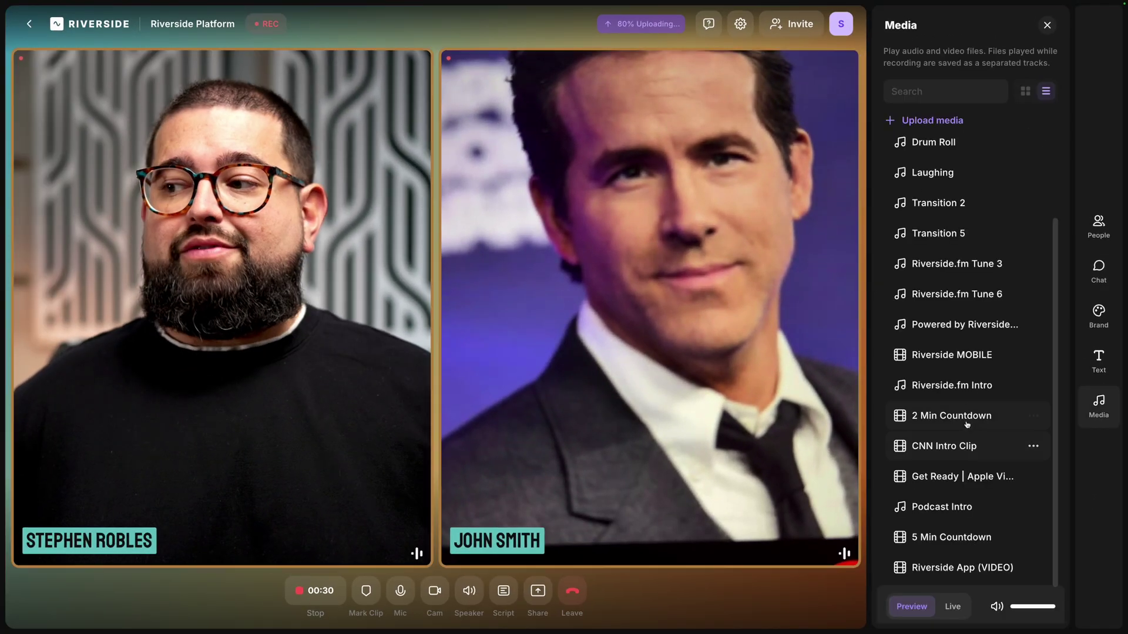
click(951, 415)
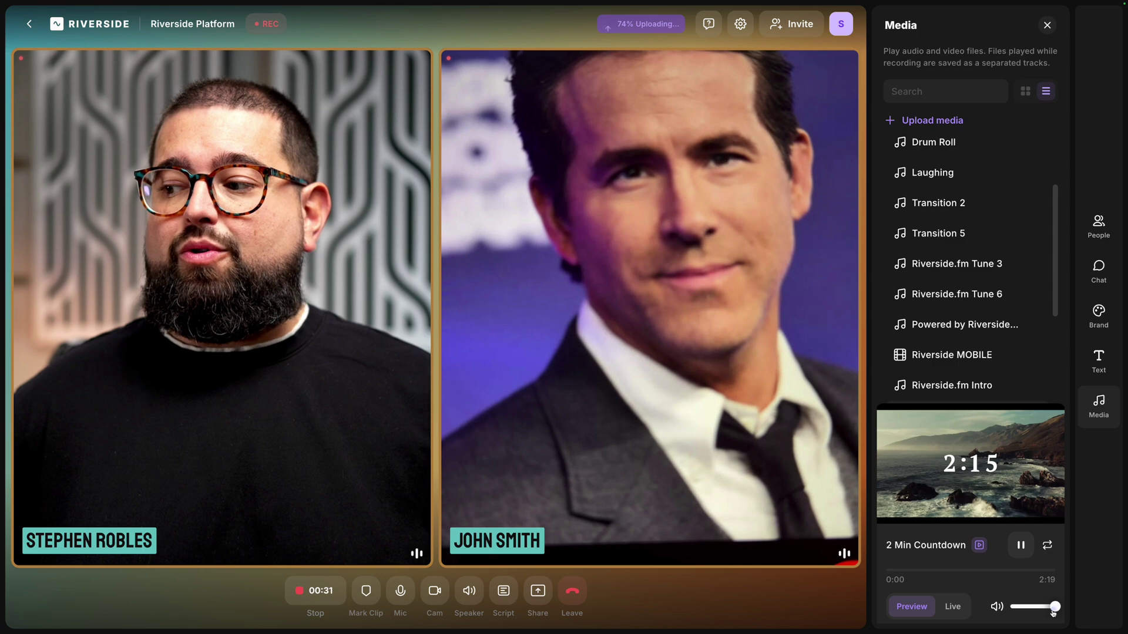
click(960, 609)
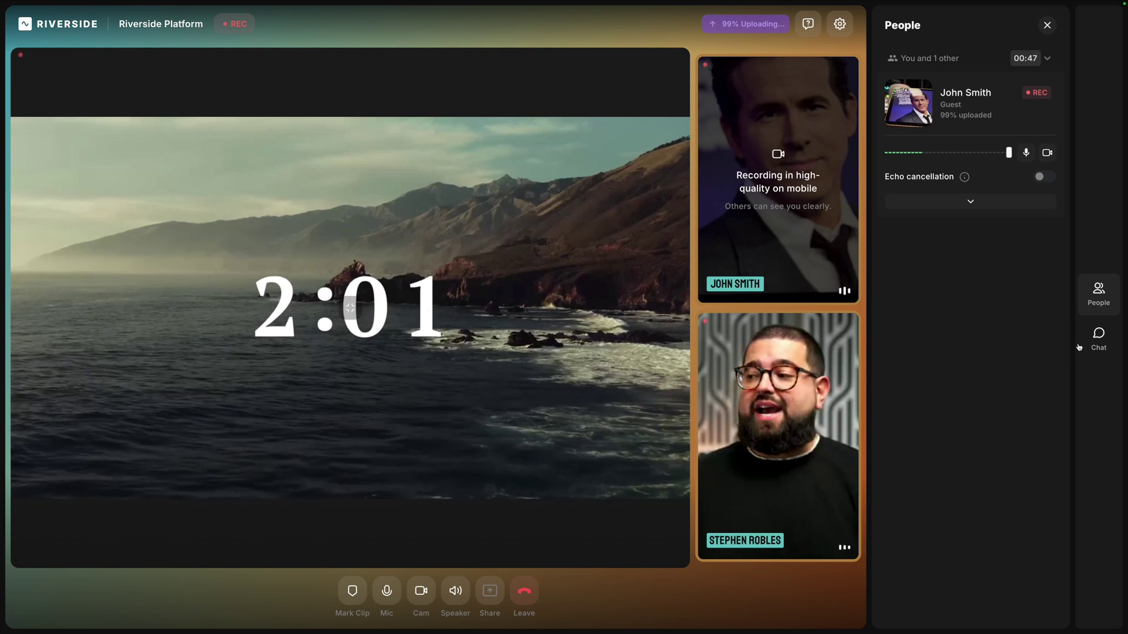
click(1096, 343)
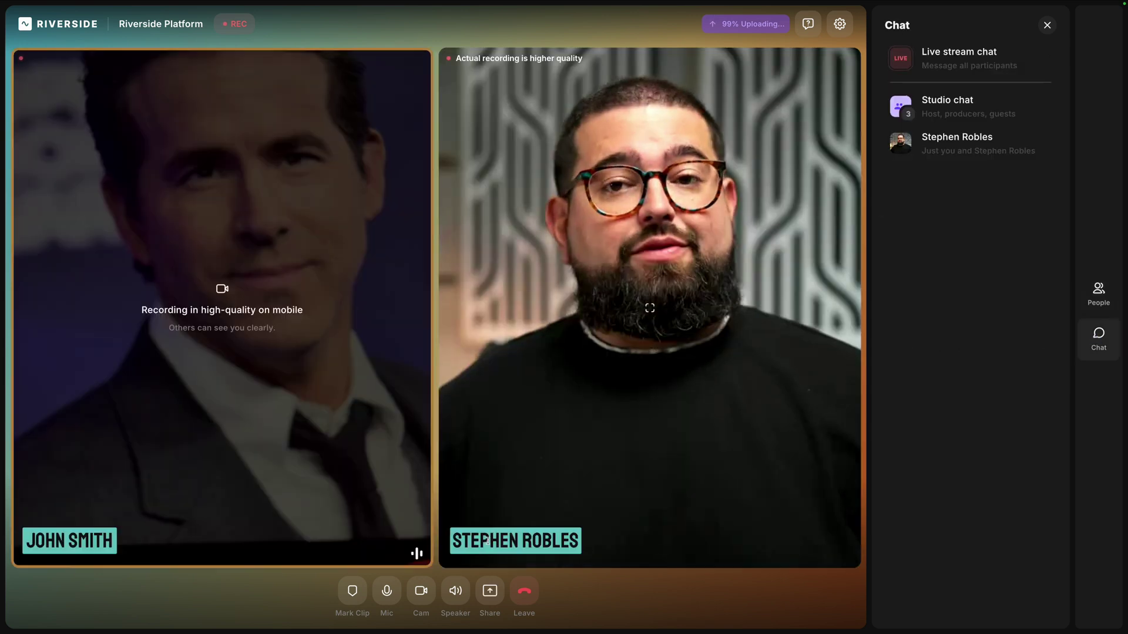
click(492, 593)
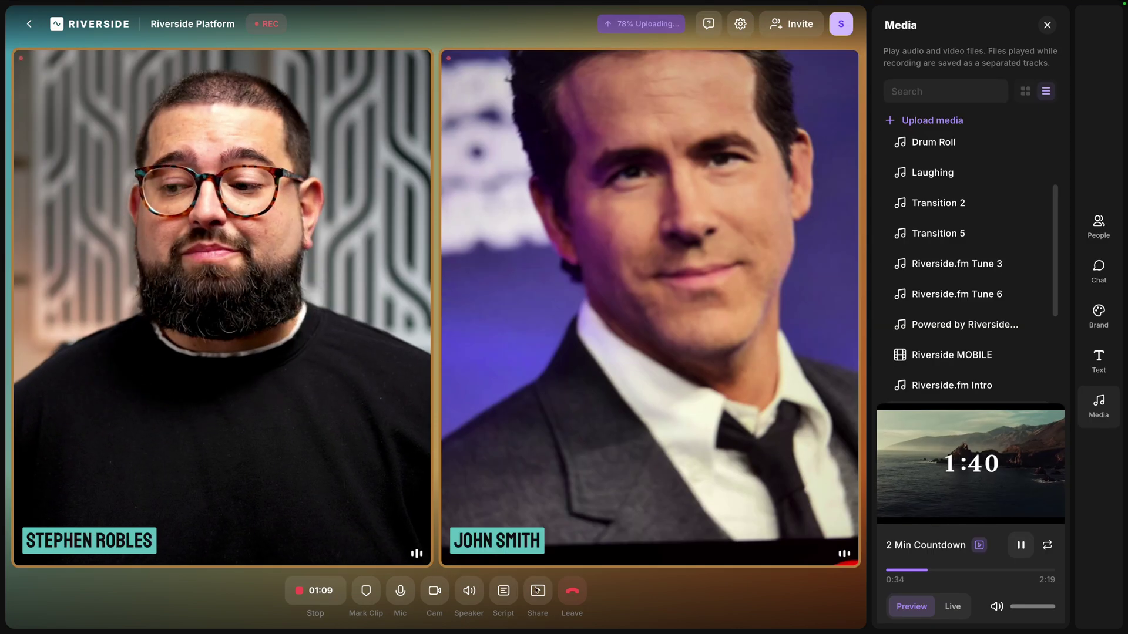
Share the Your Podcast In Every App slide deck as a presentation
click(538, 581)
click(532, 551)
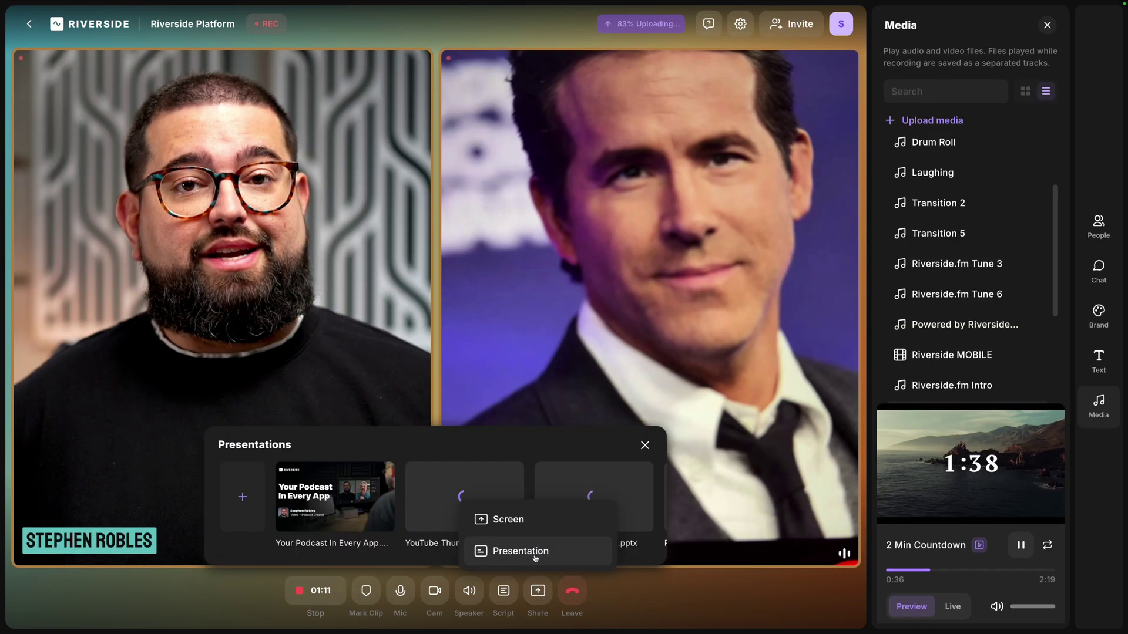
click(356, 509)
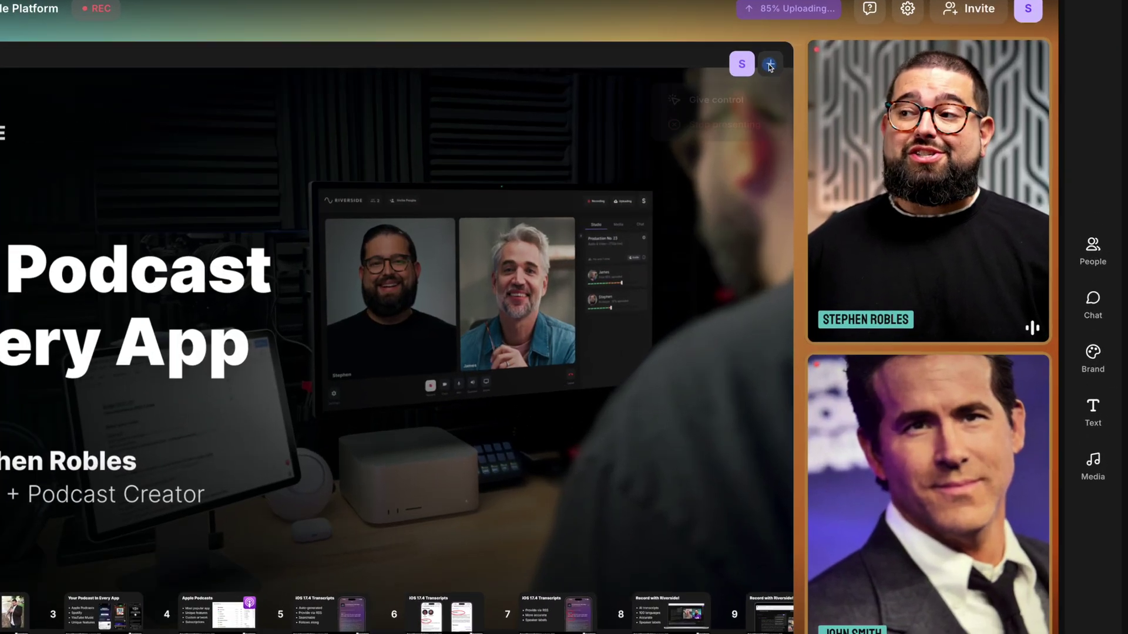
Check the Give control presenter options, then show the Editor Onboarding V2 script
click(828, 70)
click(781, 106)
mouse_move(491, 197)
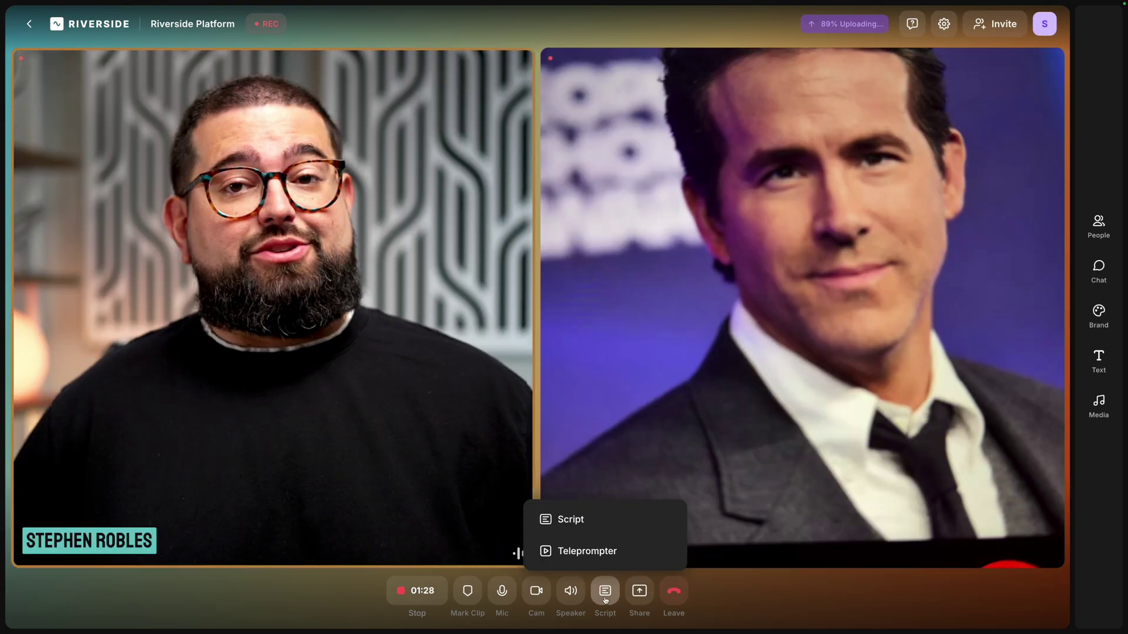
click(570, 519)
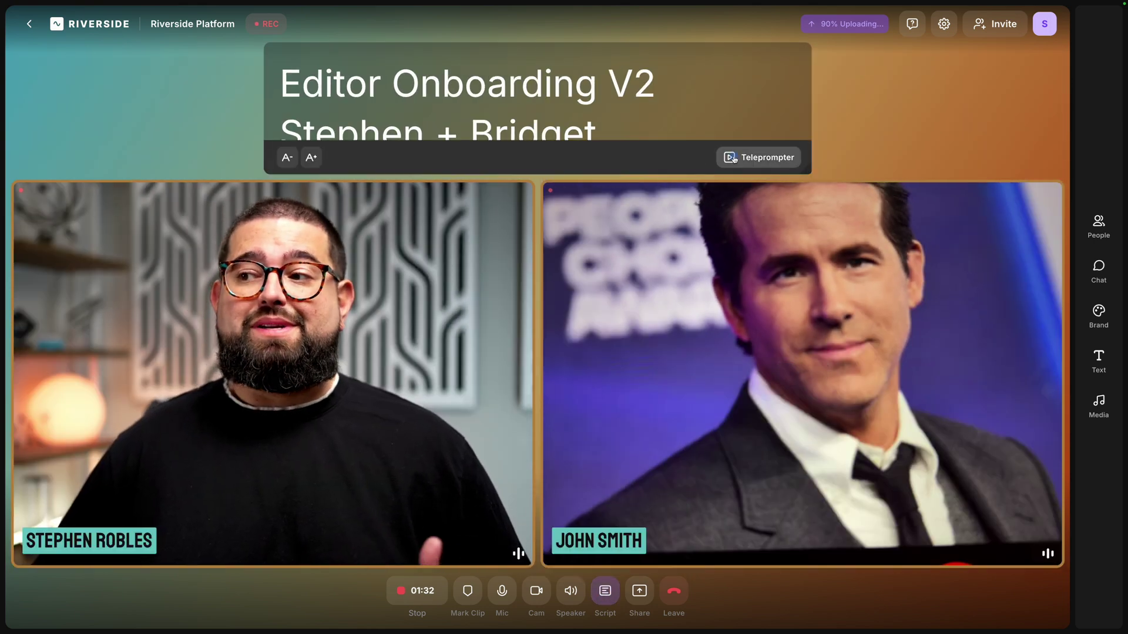
Expand the script into the teleprompter, view its guest-sharing settings, then stop recording
click(733, 158)
click(734, 412)
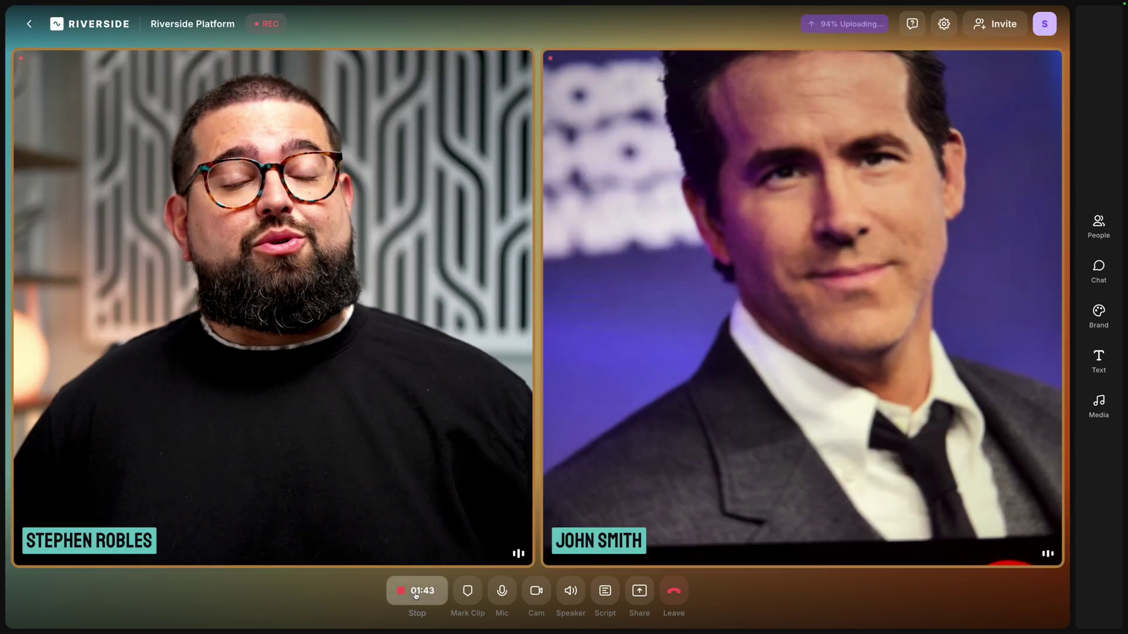
click(417, 592)
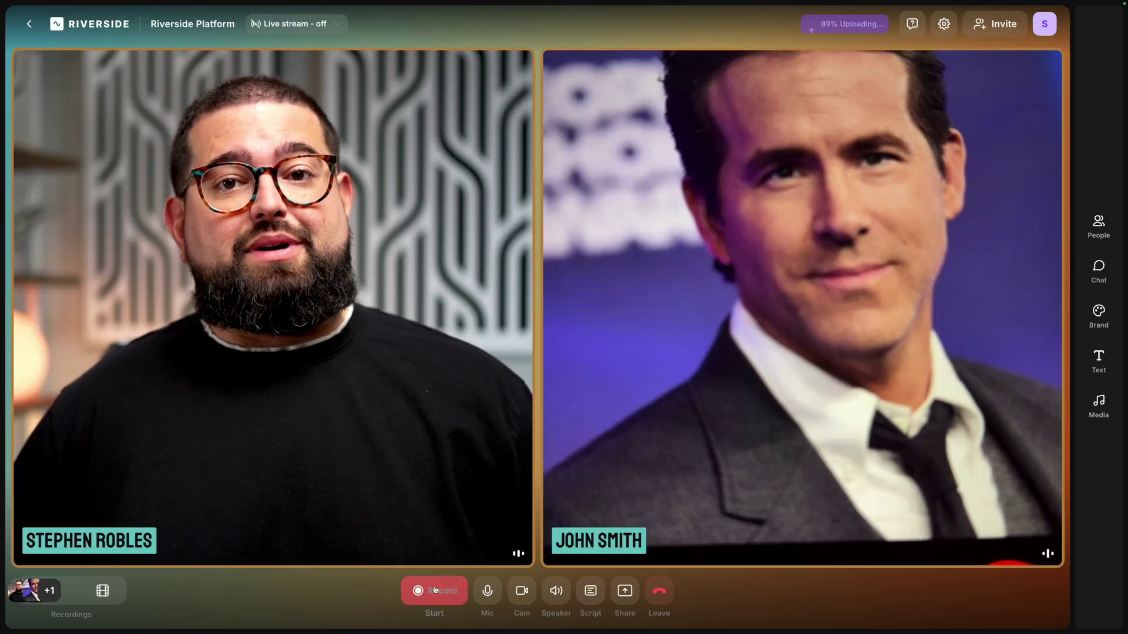